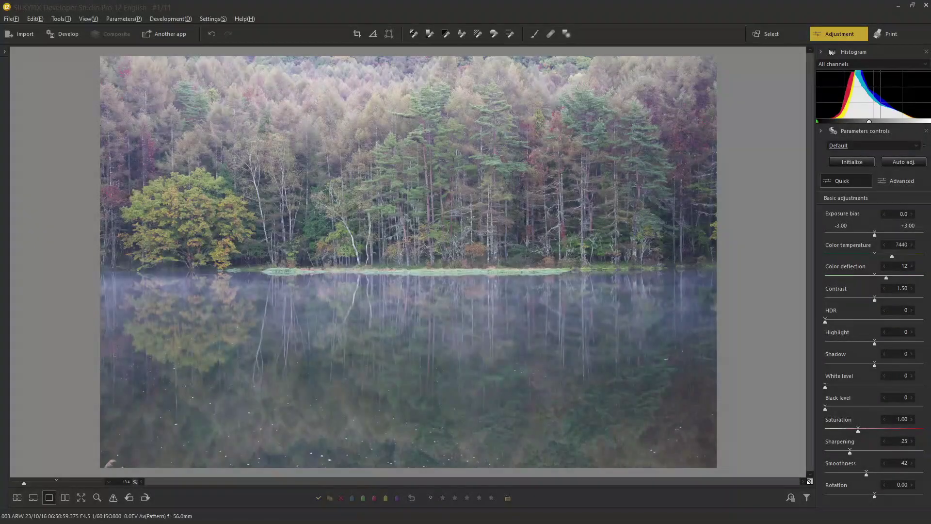
- Lower the exposure bias, try the HDR slider, then raise Highlight to 35
left_click(902, 181)
left_click(840, 184)
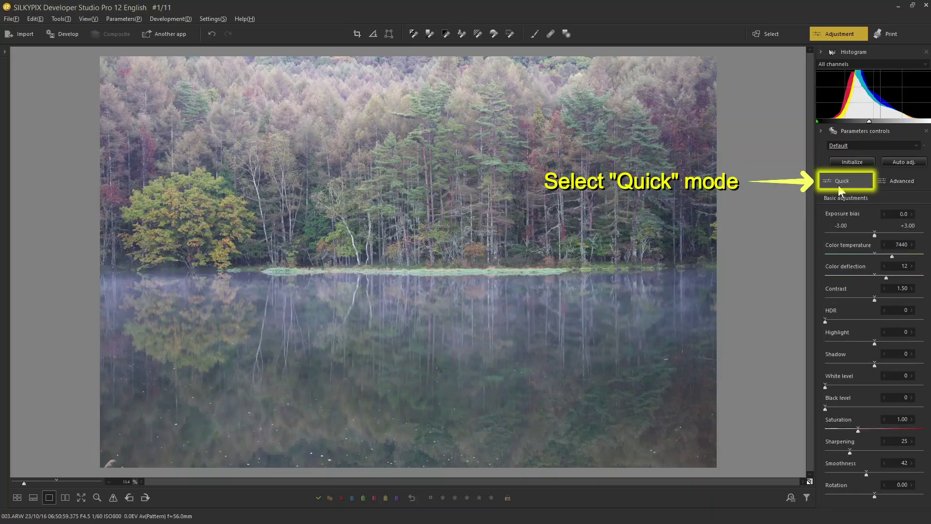
left_click_drag(874, 235, 874, 301)
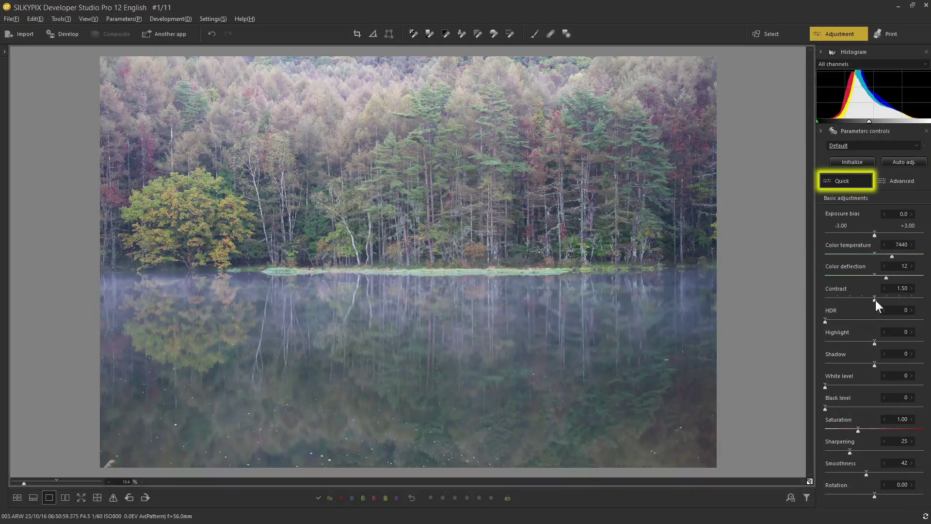
mouse_move(825, 321)
left_mouse_down()
mouse_move(920, 323)
mouse_move(814, 328)
left_mouse_up()
left_click_drag(874, 343, 927, 349)
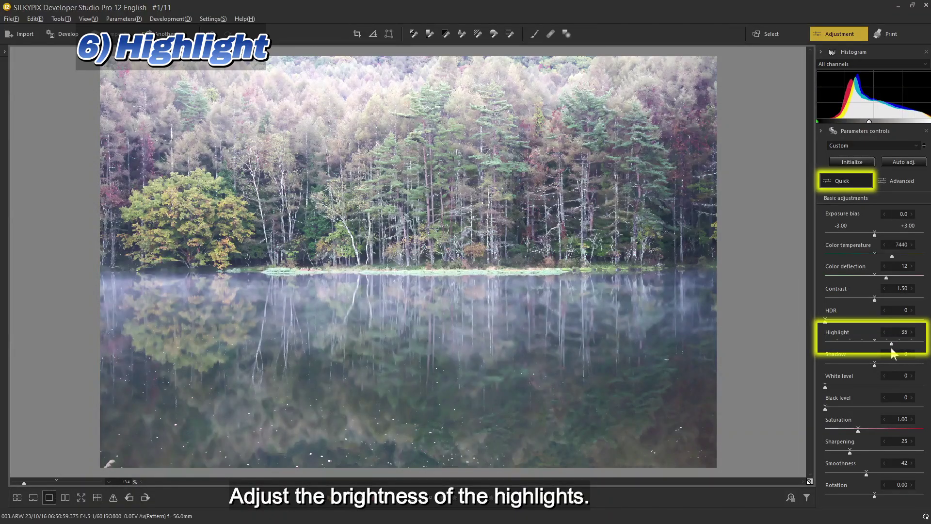
- Reset Highlight to its default and lower the Shadow level to darken dark areas
left_click(874, 347)
left_click_drag(875, 364, 856, 431)
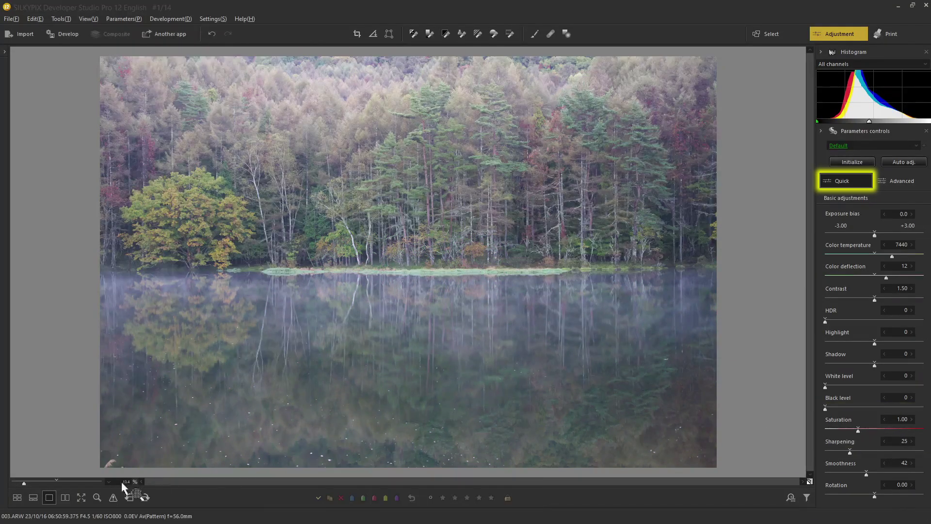
- Compare edited and original side by side at 100%, testing Sharpening at 50 and 76
left_click(67, 497)
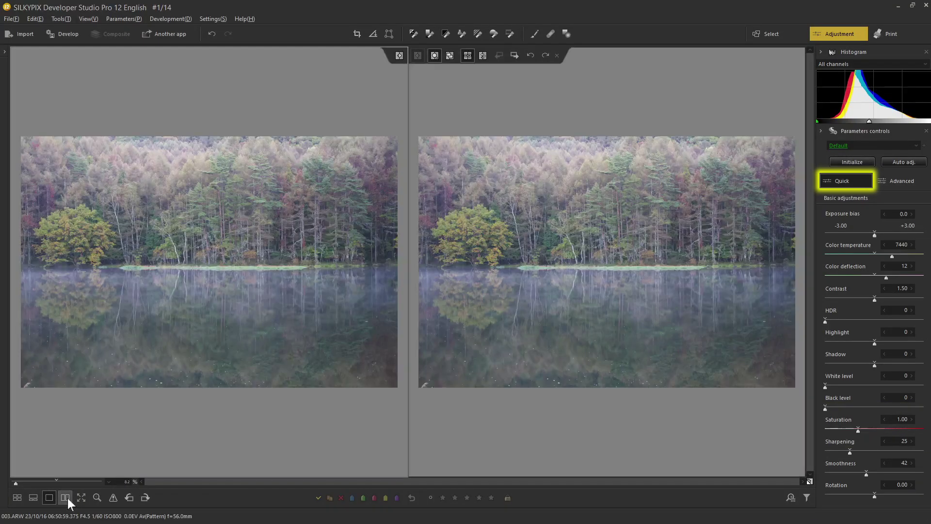
left_click(203, 260)
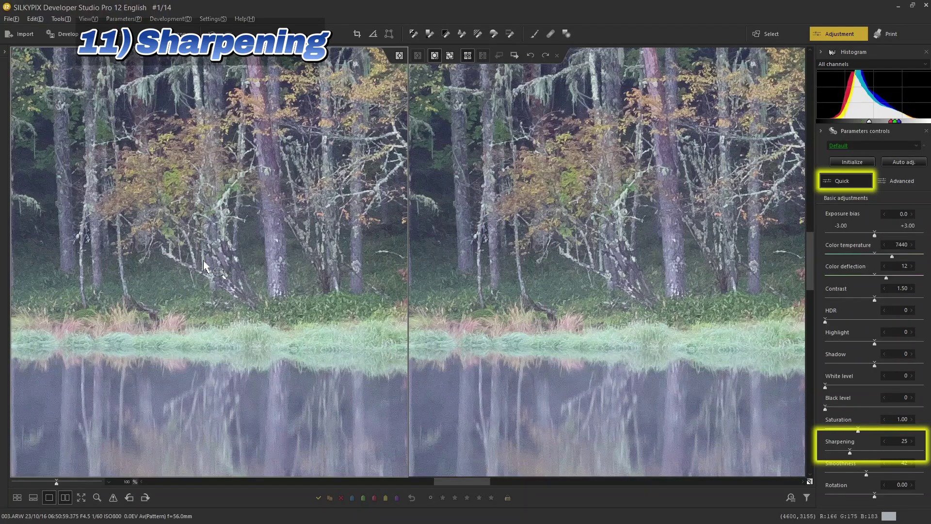
left_click_drag(850, 452, 875, 453)
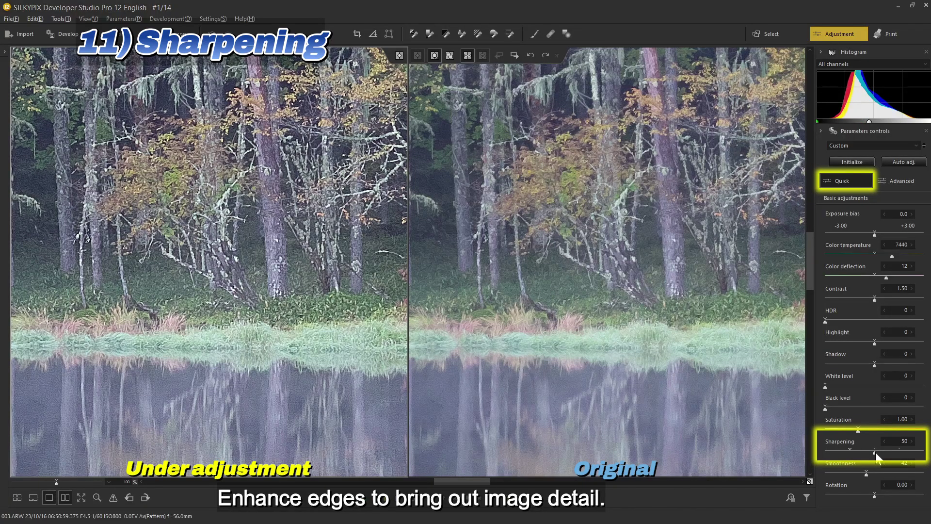
left_click_drag(874, 452, 900, 451)
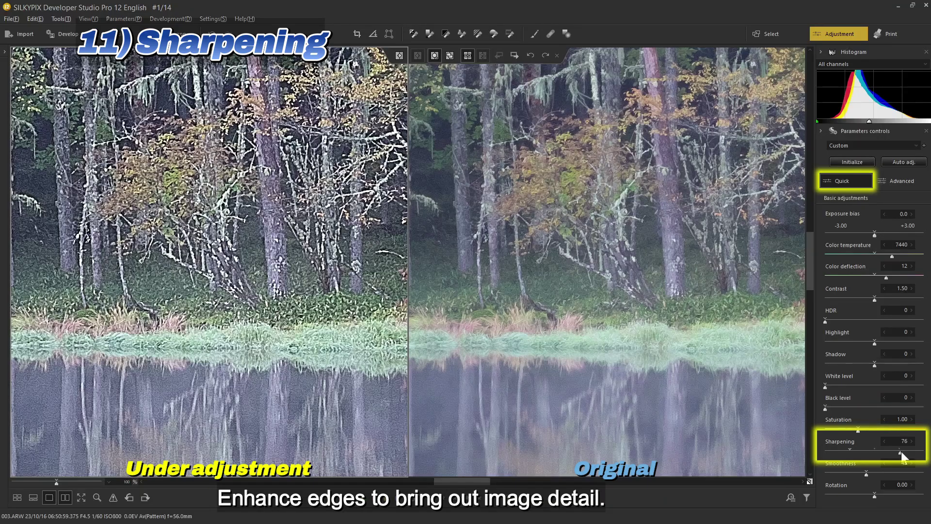
- Bring Sharpening back near default and test Smoothness at 91 before lowering it again
left_click_drag(900, 451, 892, 473)
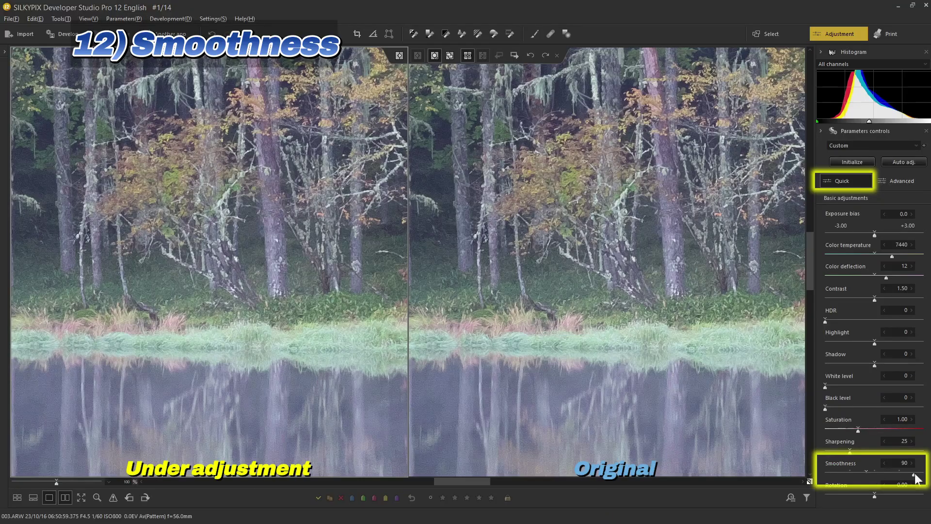
left_click_drag(915, 474, 916, 475)
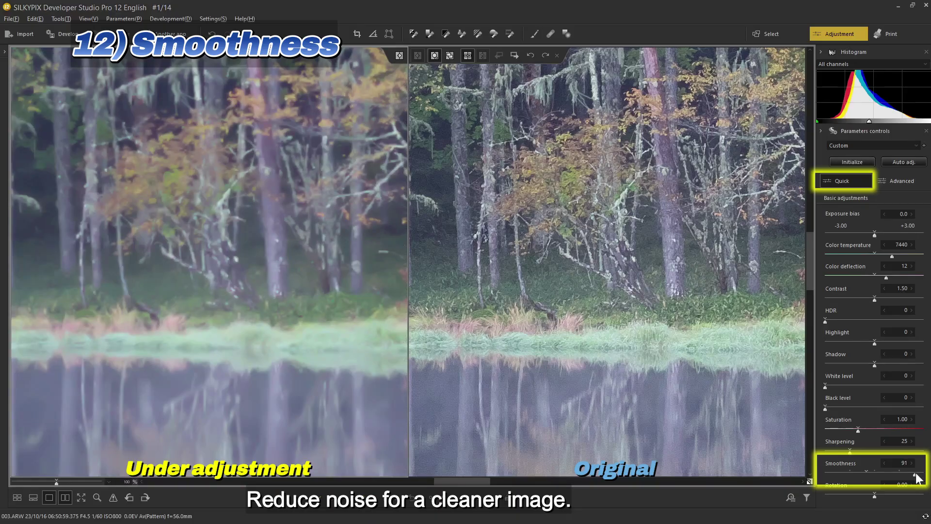
left_click_drag(915, 476, 868, 475)
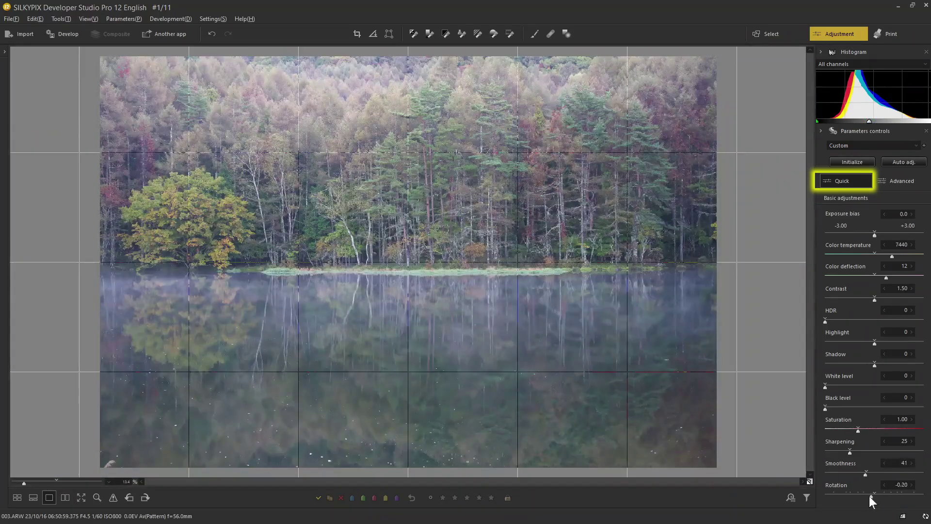
- Tilt the photo with the Rotation slider, then double-click it to reset Rotation to 0.00
left_click_drag(871, 496, 905, 496)
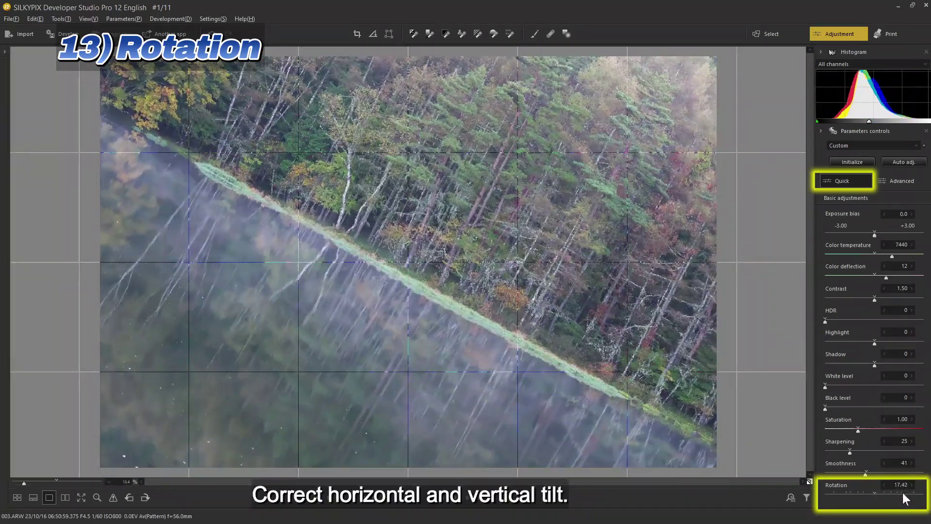
double_click(905, 497)
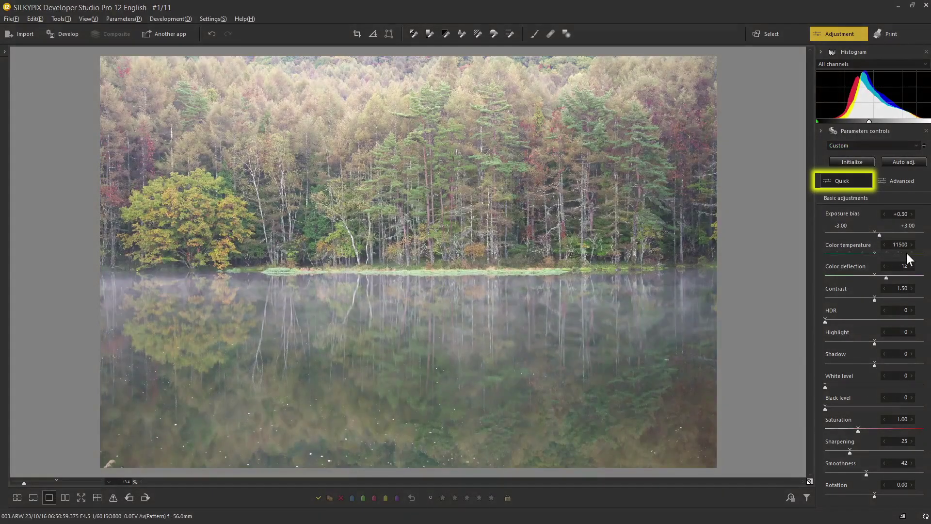
- Set colour temperature 18000, Highlight 16, raise Black level, and Shadow to 50
left_click_drag(905, 256, 880, 299)
left_click_drag(874, 342, 881, 344)
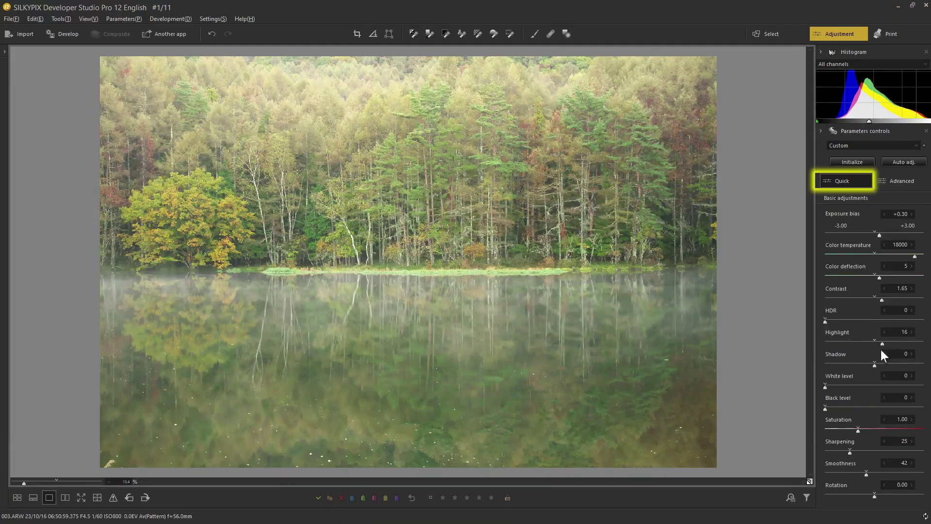
left_click_drag(824, 408, 845, 406)
left_click_drag(848, 406, 853, 405)
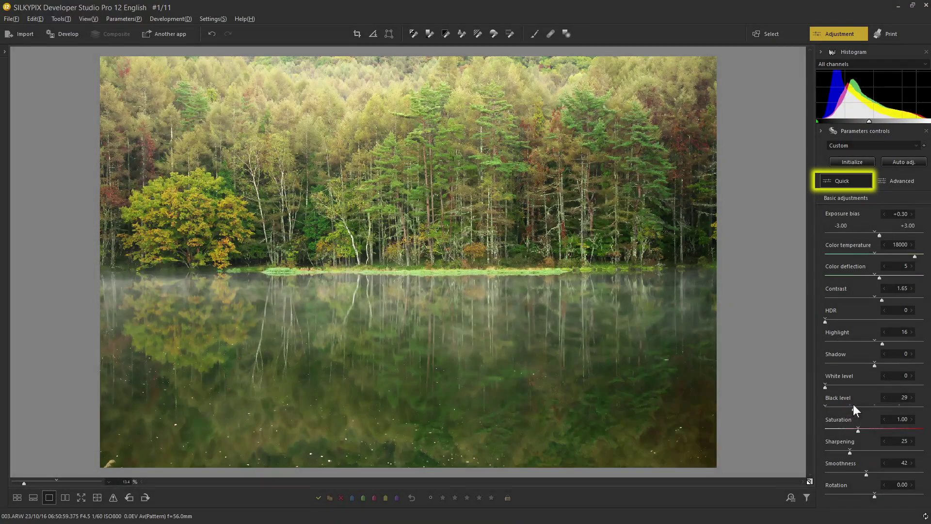
left_click_drag(875, 365, 900, 363)
left_click_drag(856, 408, 862, 430)
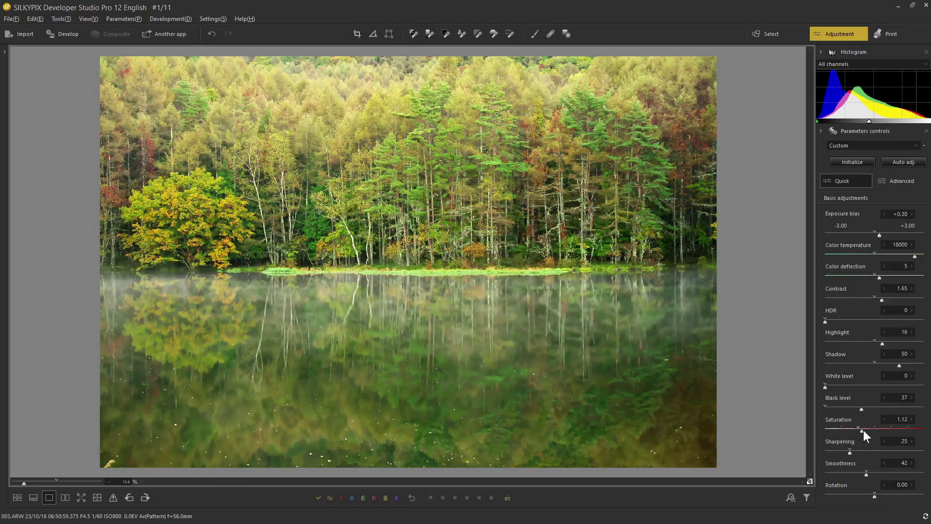
- Toggle between the original and the adjusted green version to compare them
left_click(807, 479)
left_click(807, 479)
left_click(807, 479)
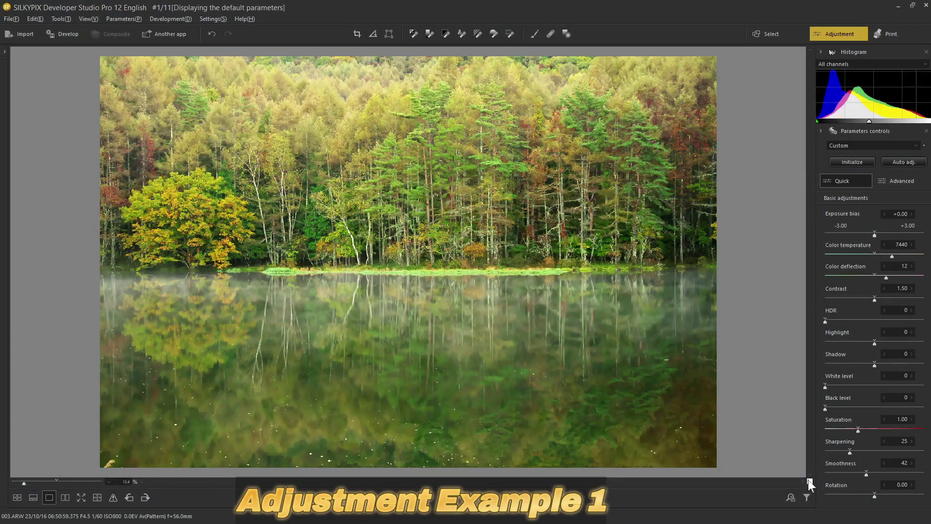
left_click(807, 479)
- Set colour temperature 6650, Black level 21 and Shadow about 26
left_click_drag(915, 256, 887, 256)
left_click_drag(860, 409, 843, 409)
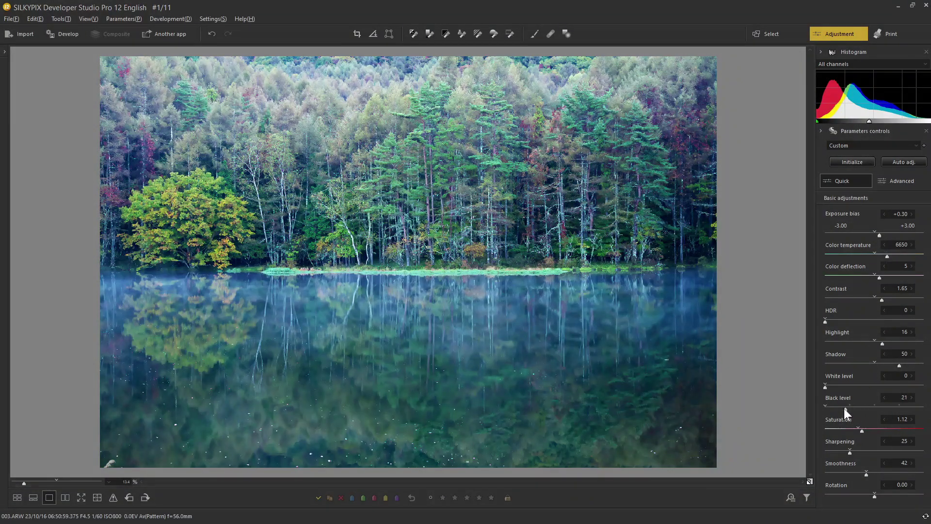
left_click_drag(899, 365, 887, 364)
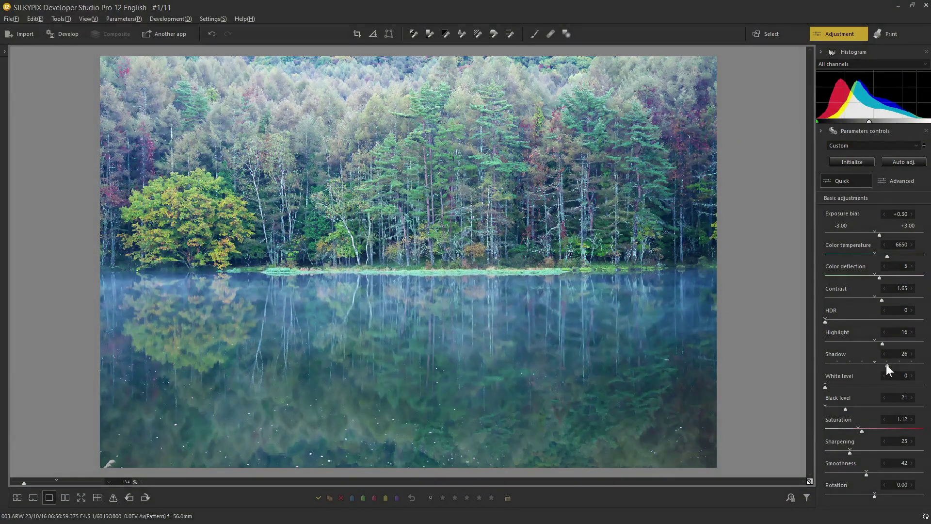
- Toggle between the original and the adjusted blue-toned photo to compare them
left_click(808, 481)
left_click(808, 480)
left_click(808, 481)
left_click(808, 480)
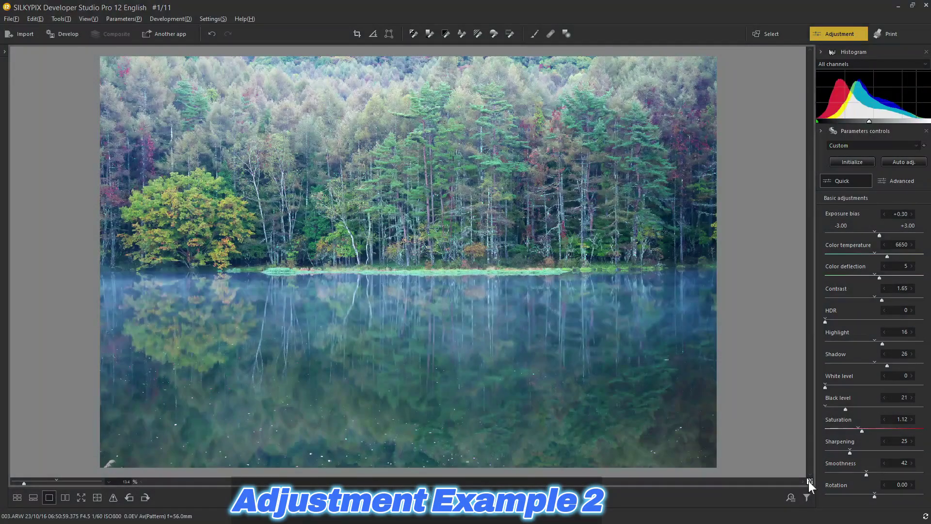